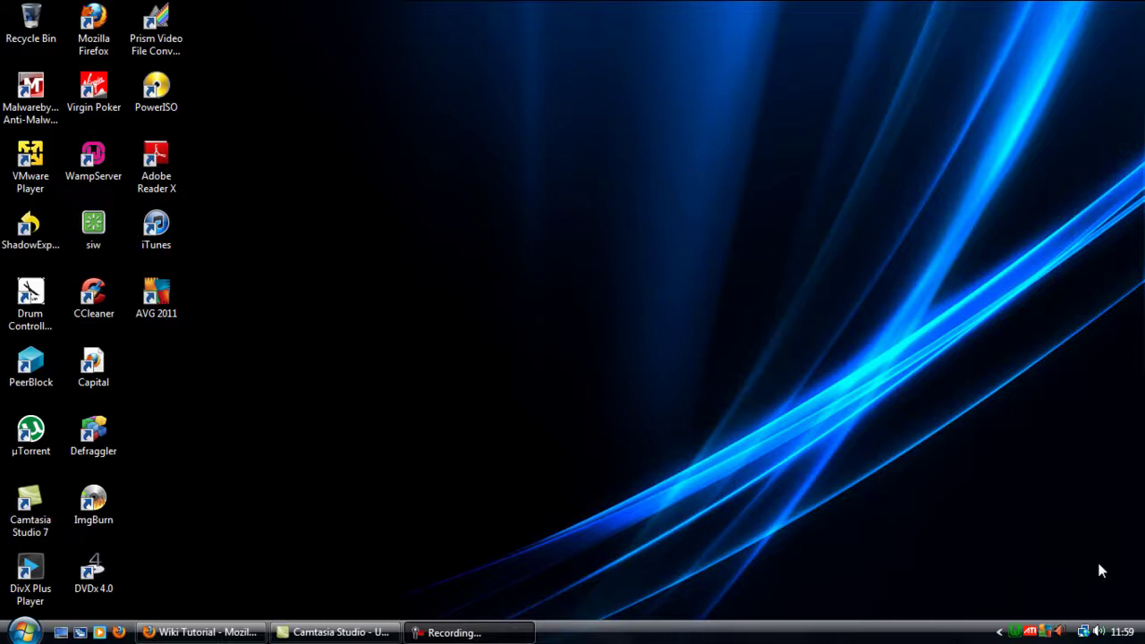
Step: Bring the 'Wiki Tutorial - Mozilla Firefox' window showing the wiki Main Page to the front
{"action": "left_click", "coordinate": [202, 633]}
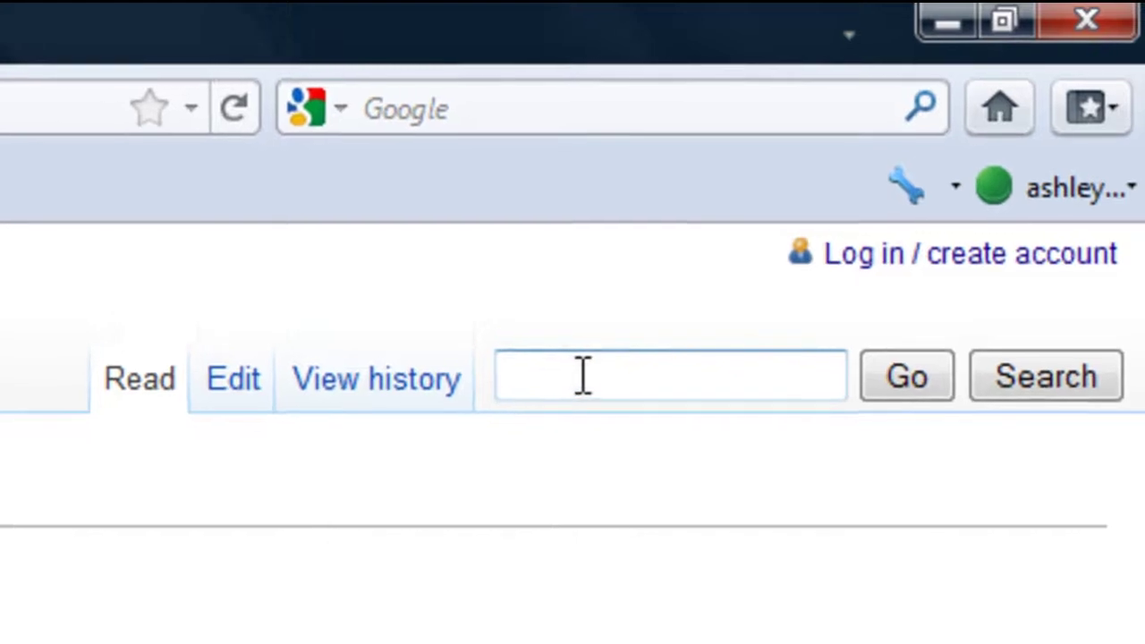
Step: Search the wiki for 'youtube'
{"action": "left_click", "coordinate": [582, 375]}
{"action": "type", "text": "youtube"}
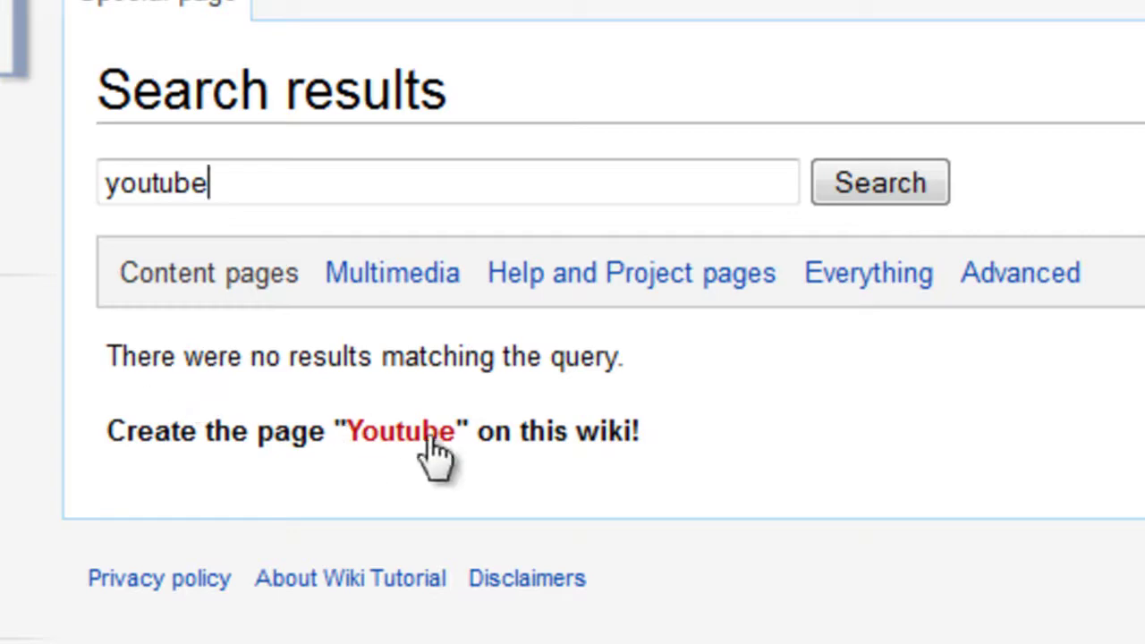
Step: Start the missing Youtube page and add heading '== Youtube Channel ==' with a blank line below
{"action": "left_click", "coordinate": [434, 447]}
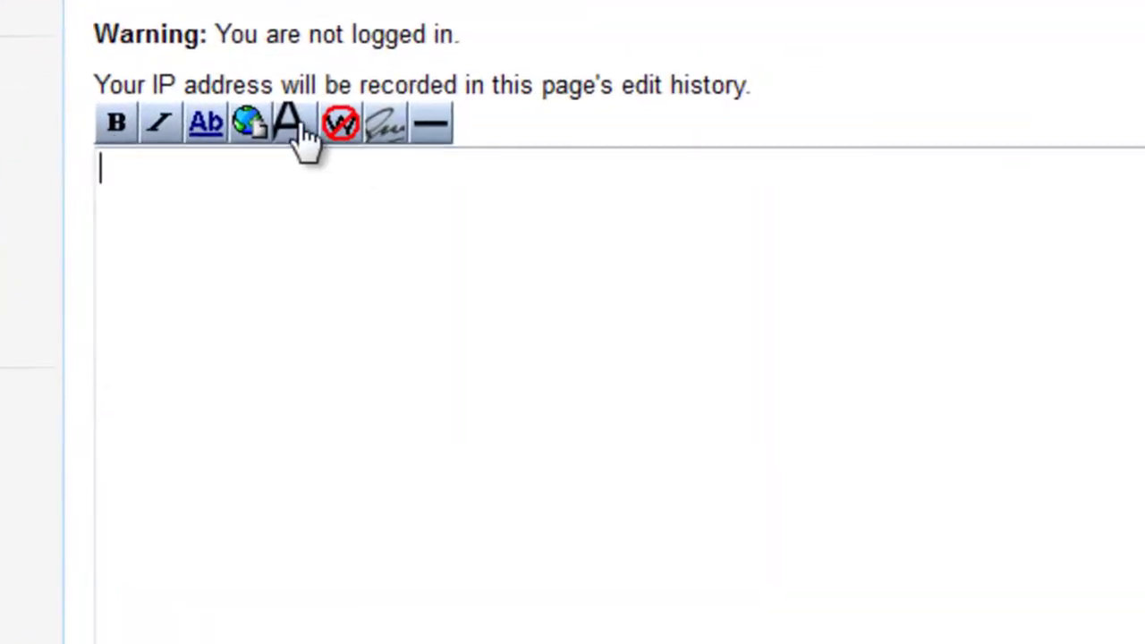
{"action": "left_click", "coordinate": [295, 125]}
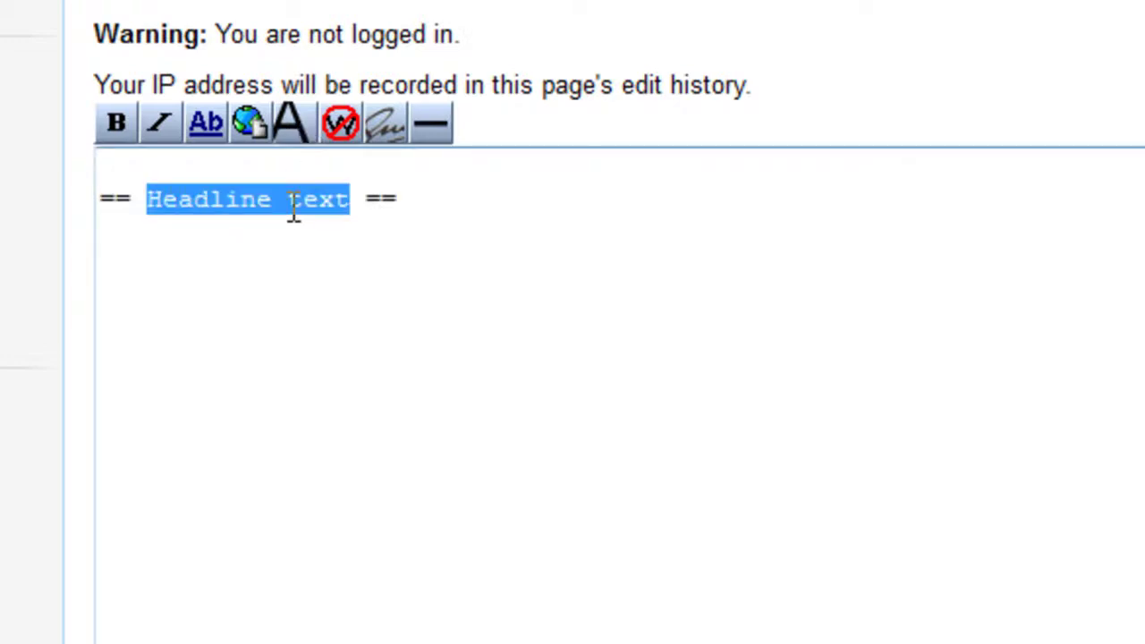
{"action": "type", "text": "You"}
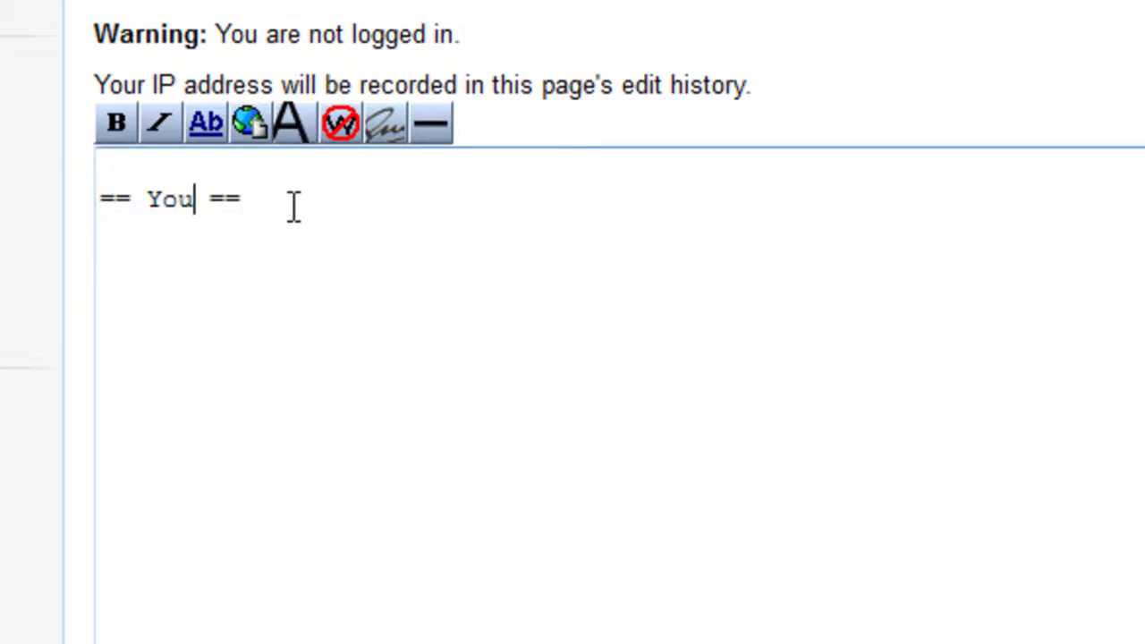
{"action": "type", "text": "tubwe"}
{"action": "key", "text": "BackSpace"}
{"action": "key", "text": "BackSpace"}
{"action": "type", "text": "r"}
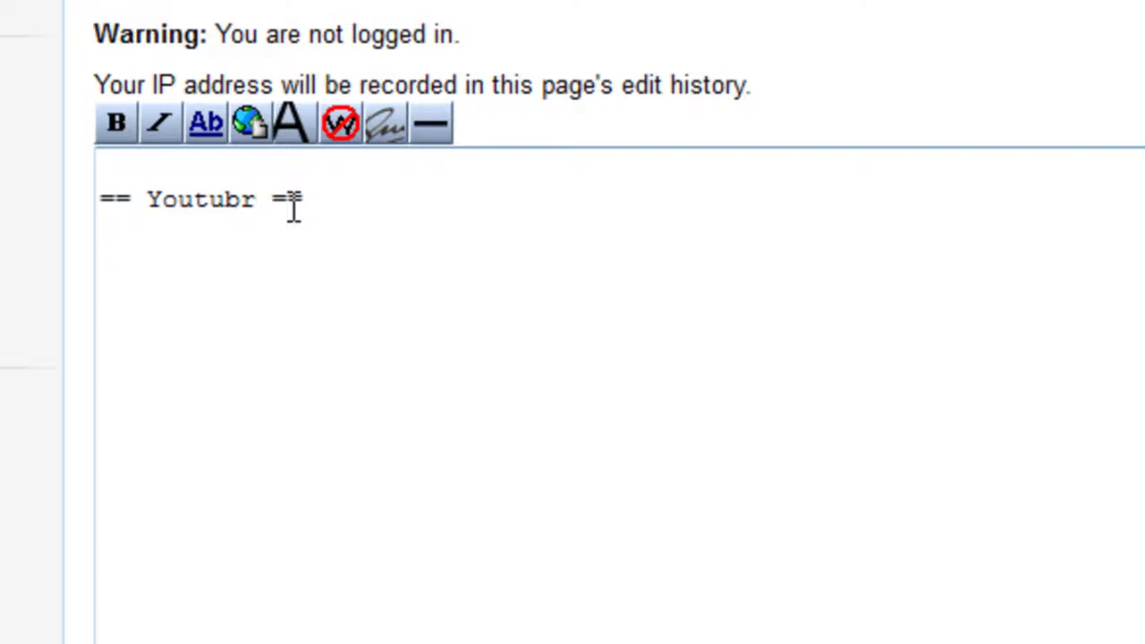
{"action": "key", "text": "BackSpace"}
{"action": "type", "text": "e"}
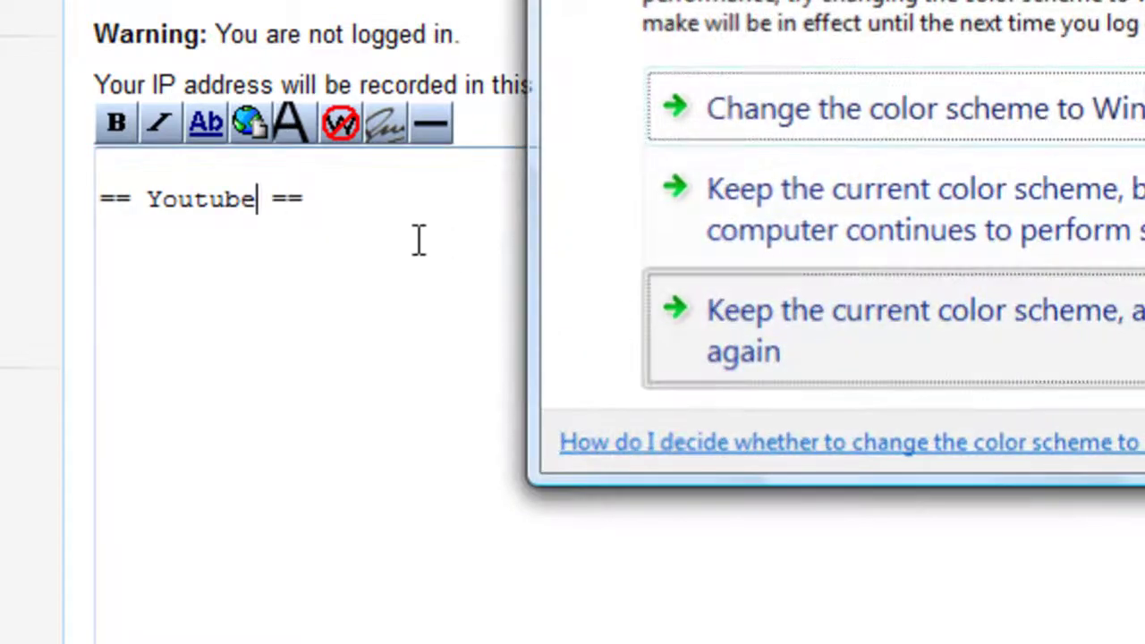
{"action": "type", "text": " Cha "}
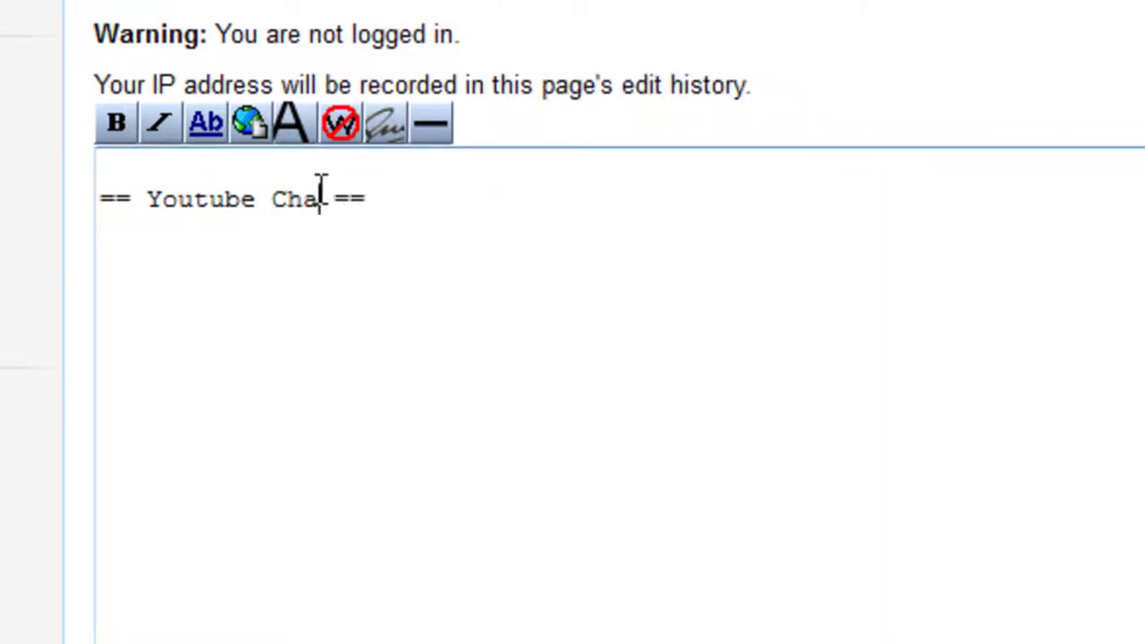
{"action": "type", "text": "nnel"}
{"action": "left_click", "coordinate": [442, 205]}
{"action": "key", "text": "Return"}
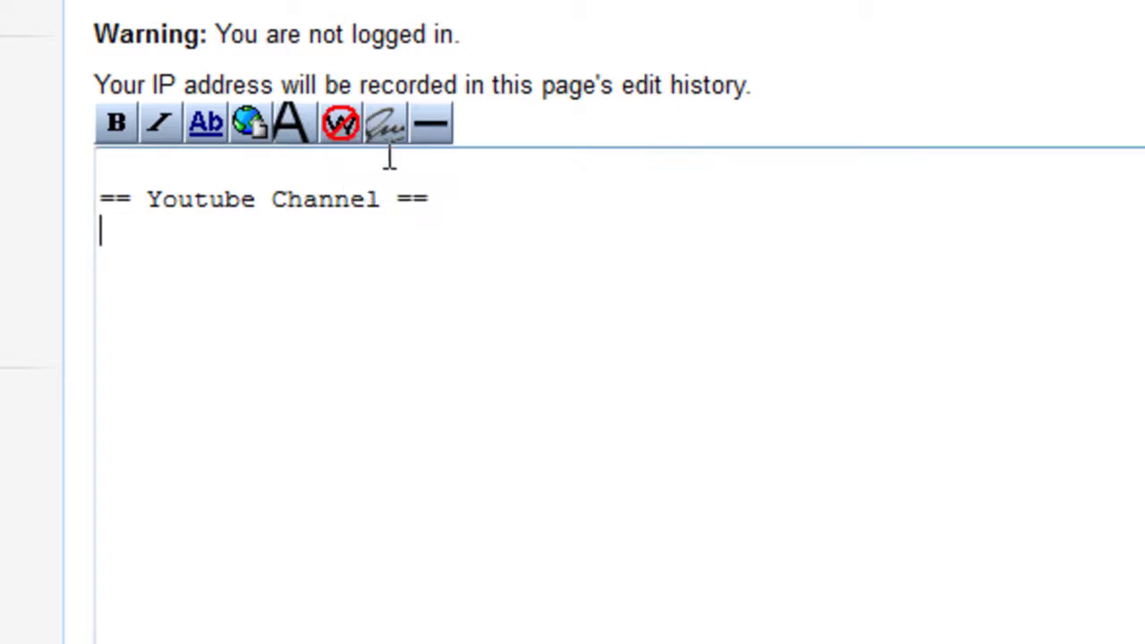
Step: Insert an external link and replace its example address with a YouTube user-channel URL
{"action": "left_click", "coordinate": [245, 128]}
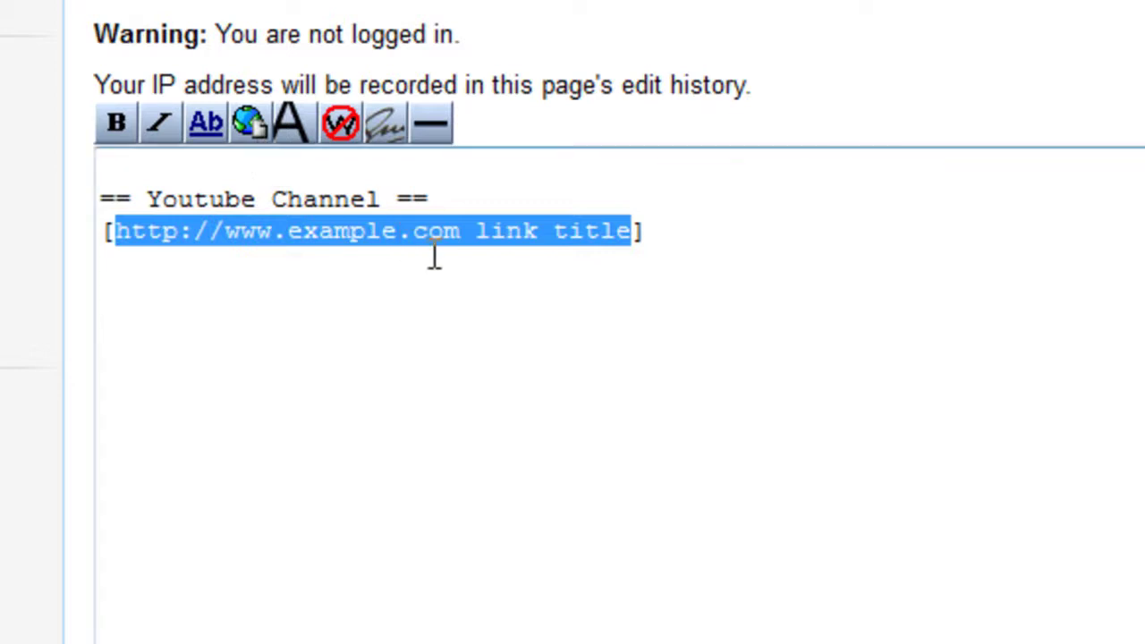
{"action": "left_click", "coordinate": [461, 230]}
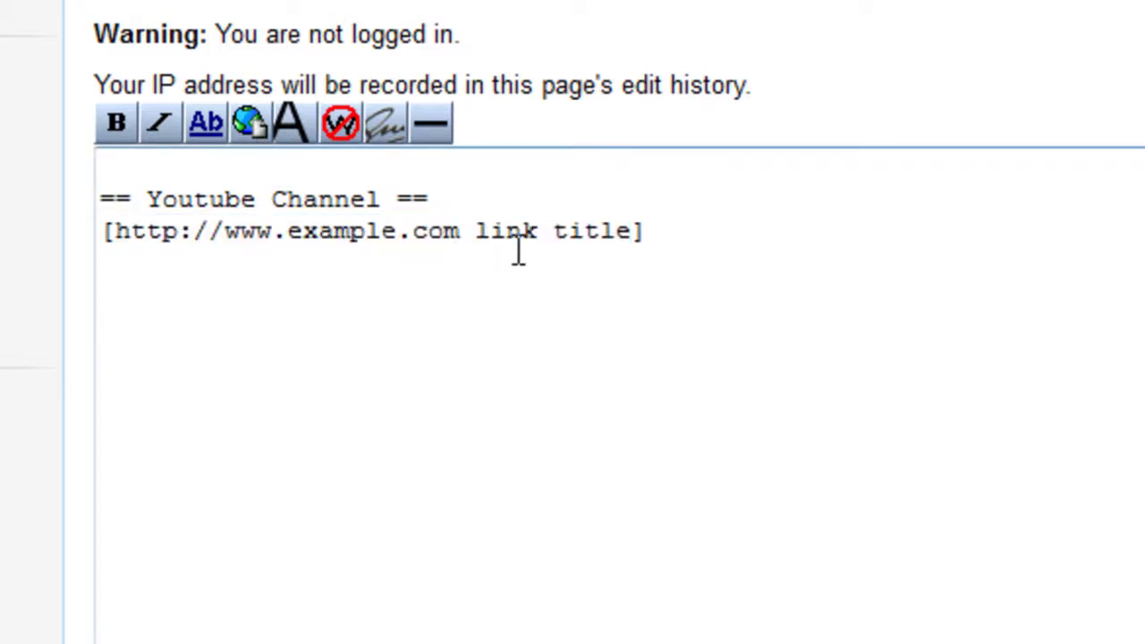
{"action": "key", "text": "BackSpace"}
{"action": "key", "text": "BackSpace"}
{"action": "key", "text": "BackSpace"}
{"action": "key", "text": "BackSpace"}
{"action": "key", "text": "BackSpace"}
{"action": "key", "text": "BackSpace"}
{"action": "key", "text": "BackSpace"}
{"action": "key", "text": "BackSpace"}
{"action": "key", "text": "BackSpace"}
{"action": "key", "text": "BackSpace"}
{"action": "key", "text": "BackSpace"}
{"action": "key", "text": "BackSpace"}
{"action": "key", "text": "BackSpace"}
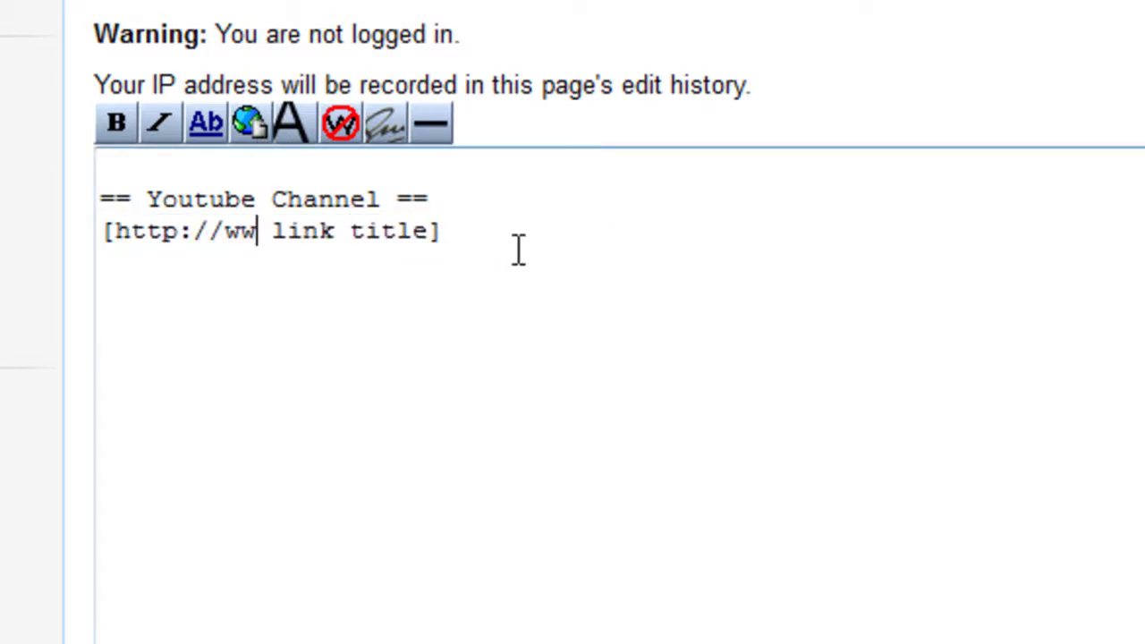
{"action": "type", "text": "w."}
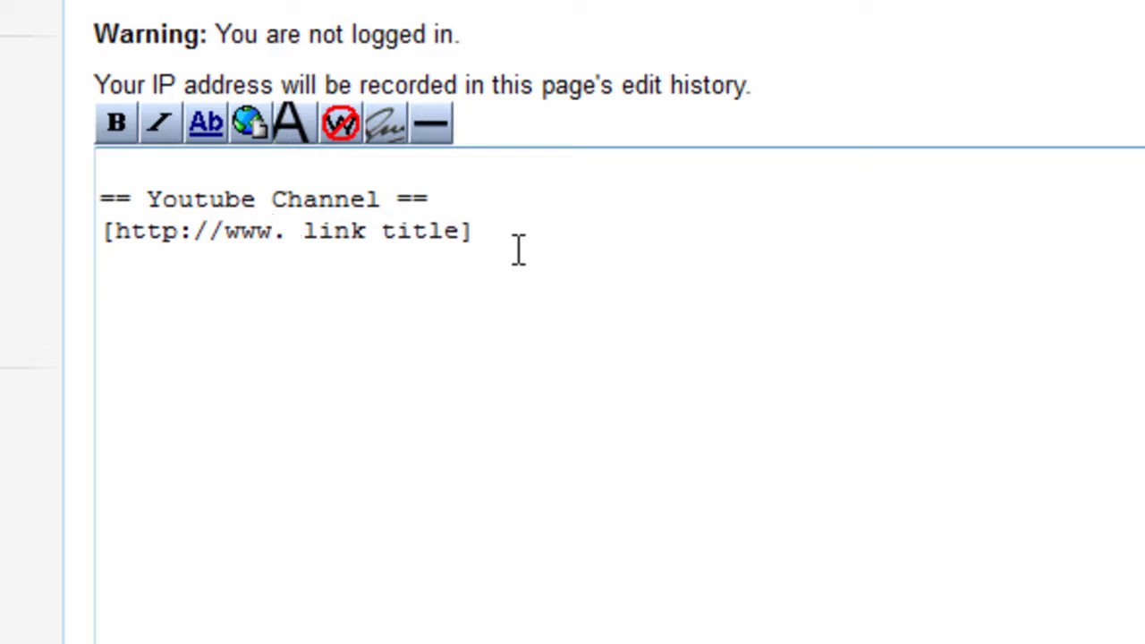
{"action": "type", "text": "youtube.com/user/a"}
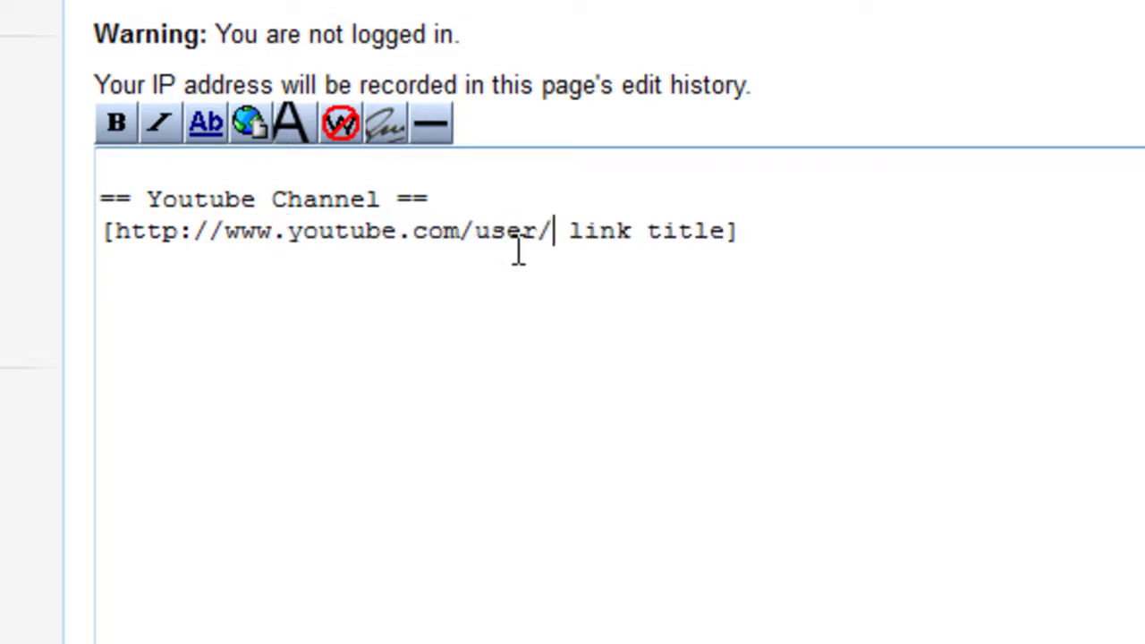
{"action": "type", "text": "bell12"}
Step: Replace the link's placeholder title with the label 'Click here'
{"action": "key", "text": "Right"}
{"action": "key", "text": "Delete"}
{"action": "key", "text": "Delete"}
{"action": "key", "text": "Delete"}
{"action": "key", "text": "Delete"}
{"action": "key", "text": "Delete"}
{"action": "key", "text": "Delete"}
{"action": "key", "text": "Delete"}
{"action": "key", "text": "Delete"}
{"action": "key", "text": "Delete"}
{"action": "key", "text": "Delete"}
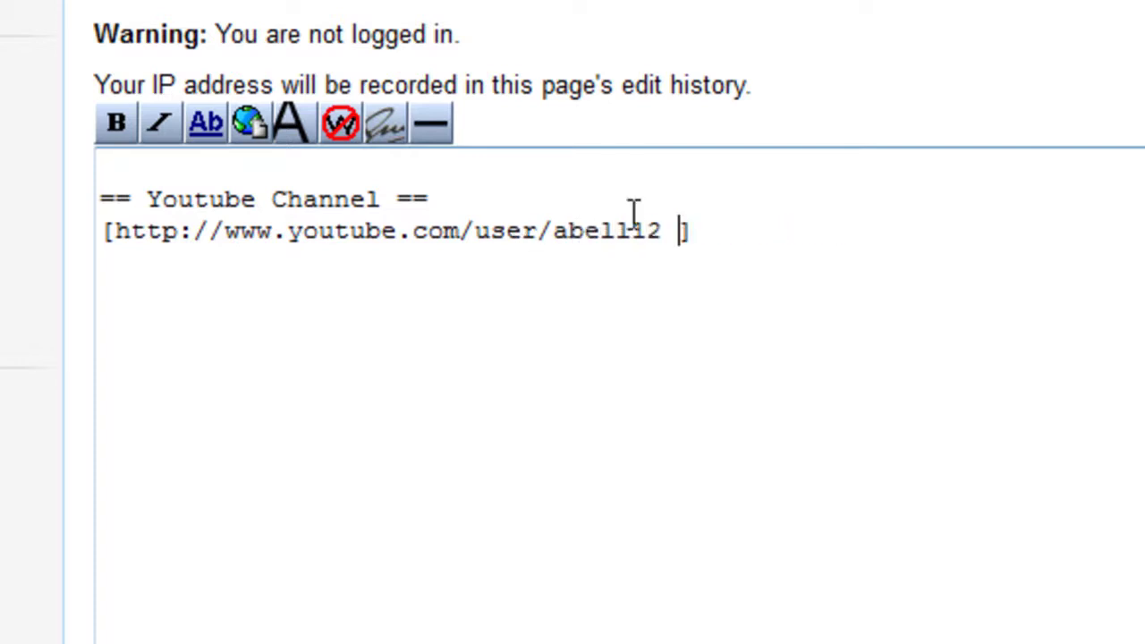
{"action": "type", "text": "Clic"}
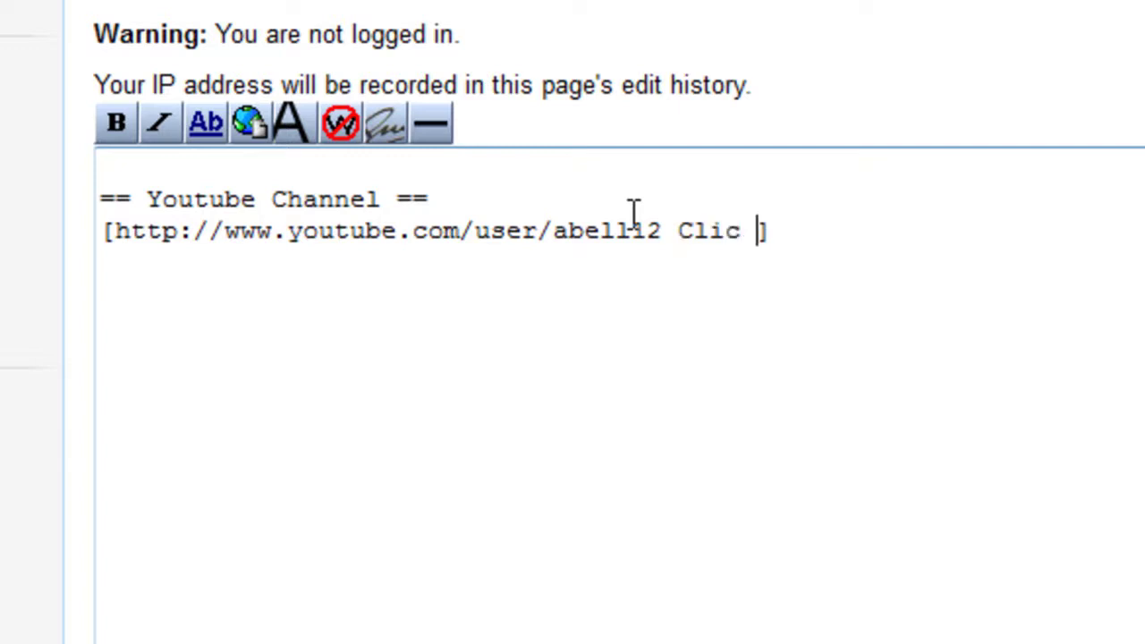
{"action": "key", "text": "BackSpace"}
{"action": "key", "text": "BackSpace"}
{"action": "type", "text": "k ge"}
{"action": "key", "text": "BackSpace"}
{"action": "key", "text": "BackSpace"}
{"action": "key", "text": "BackSpace"}
{"action": "key", "text": "BackSpace"}
{"action": "type", "text": "ck her"}
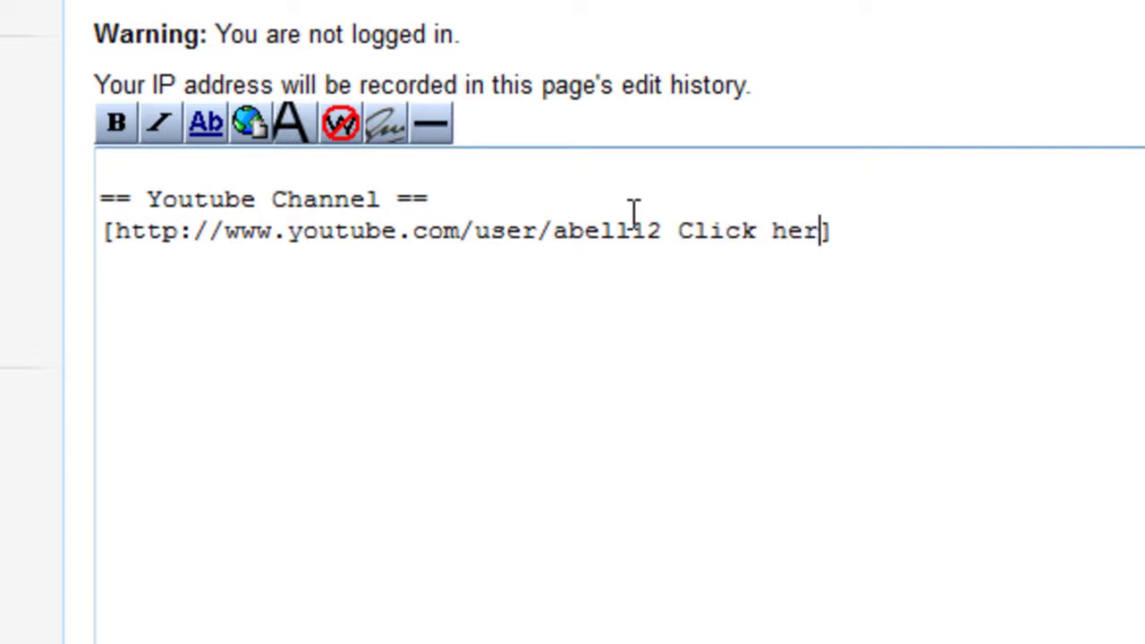
{"action": "type", "text": "e"}
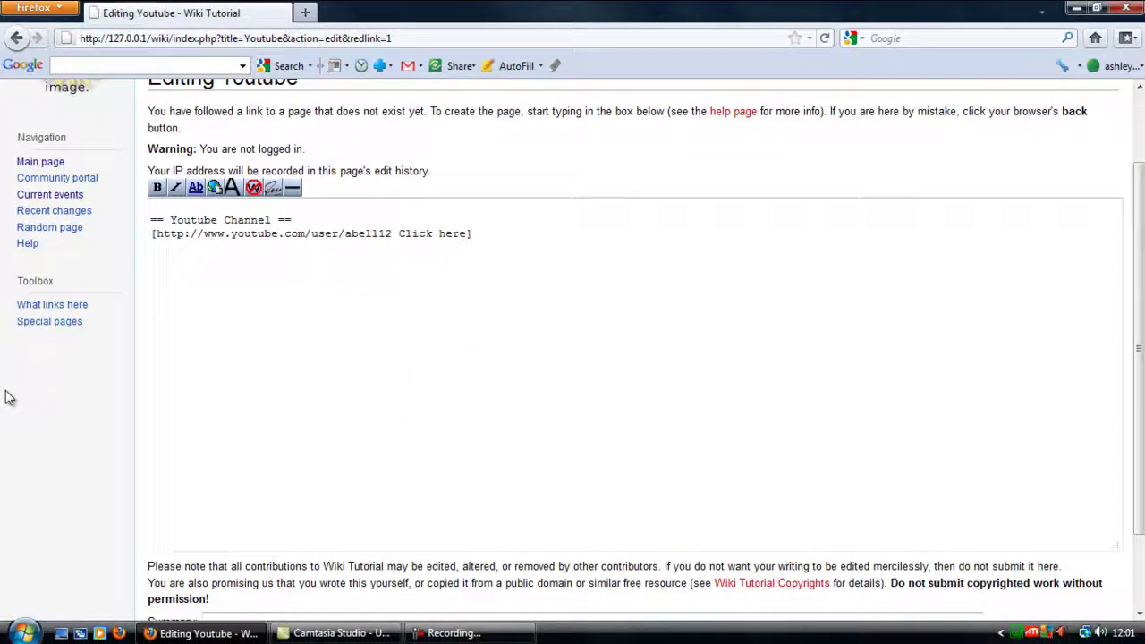
Step: Save the new Youtube page
{"action": "scroll", "coordinate": [18, 399], "scroll_direction": "down", "scroll_amount": 2}
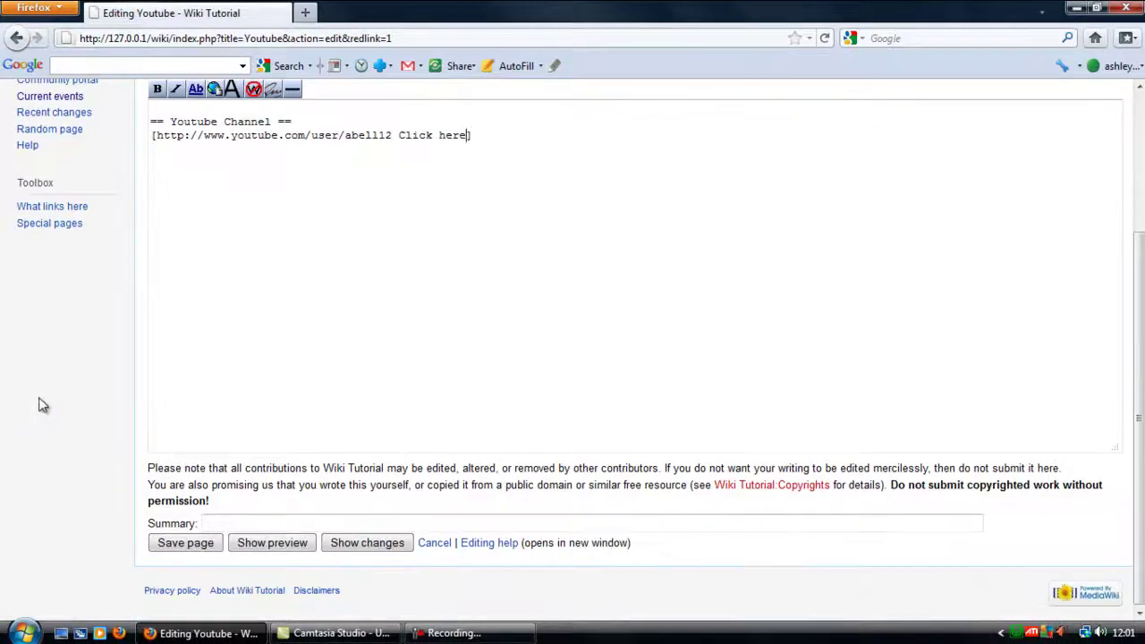
{"action": "left_click", "coordinate": [192, 545]}
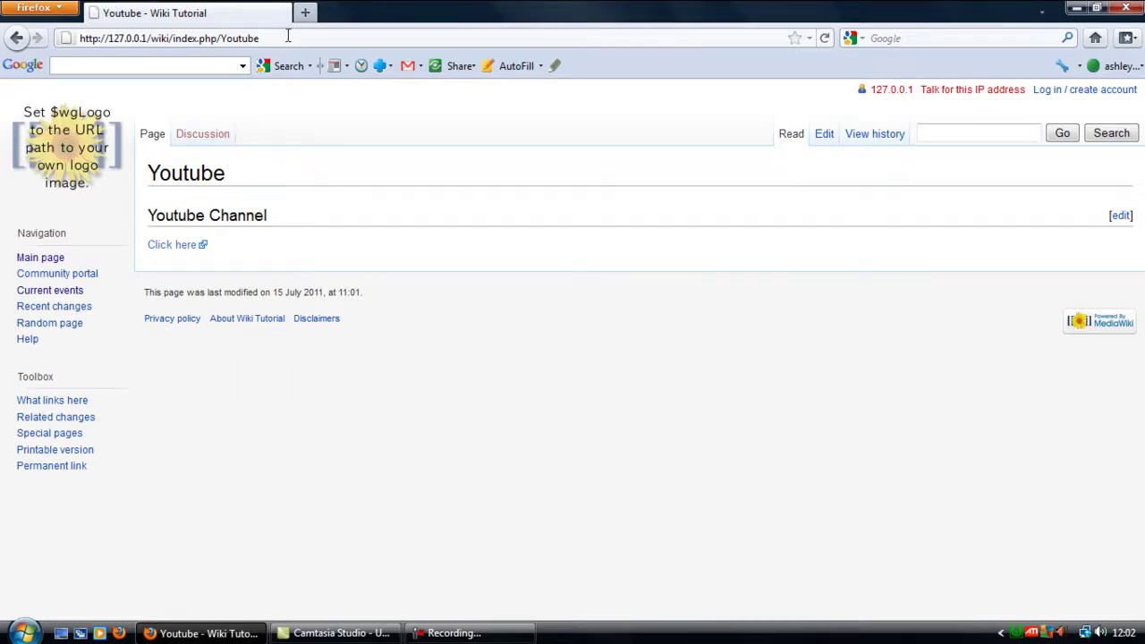
{"action": "left_click_drag", "start_coordinate": [288, 38], "coordinate": [218, 38]}
{"action": "left_click", "coordinate": [251, 39]}
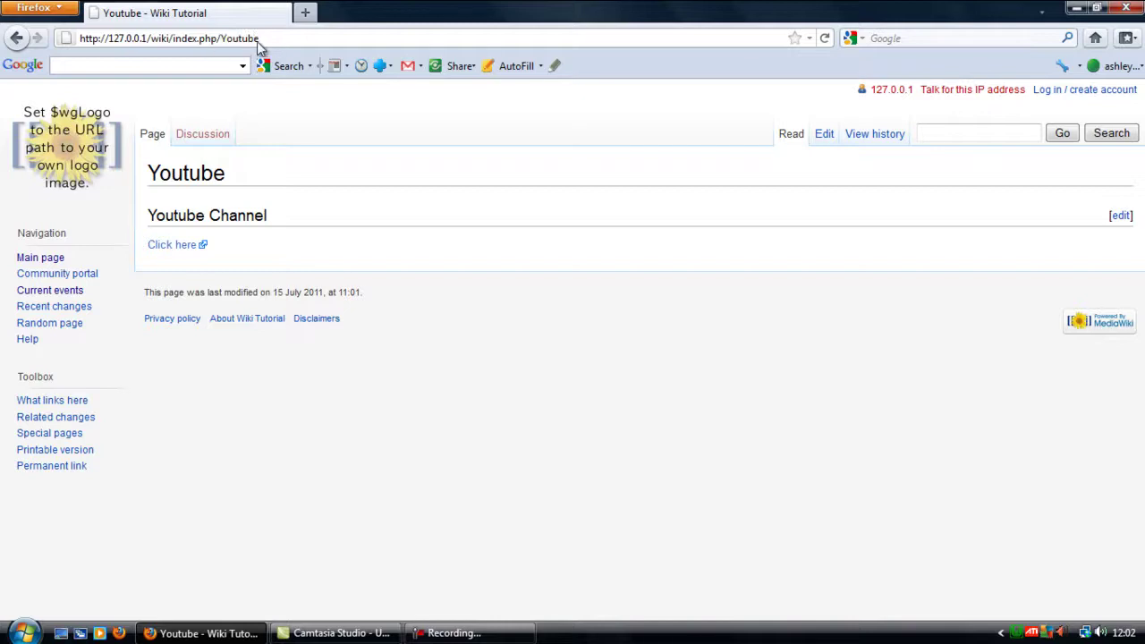
Step: Search the wiki for 'youtube' to reopen the saved page
{"action": "left_click", "coordinate": [962, 134]}
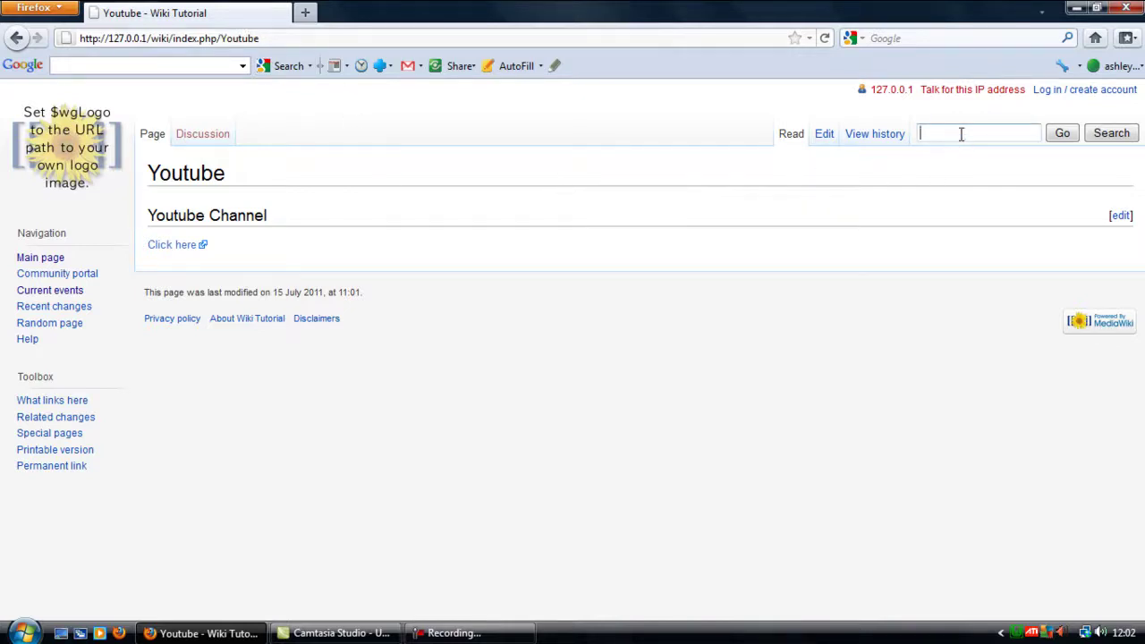
{"action": "type", "text": "youtube"}
{"action": "key", "text": "Return"}
{"action": "mouse_move", "coordinate": [456, 633]}
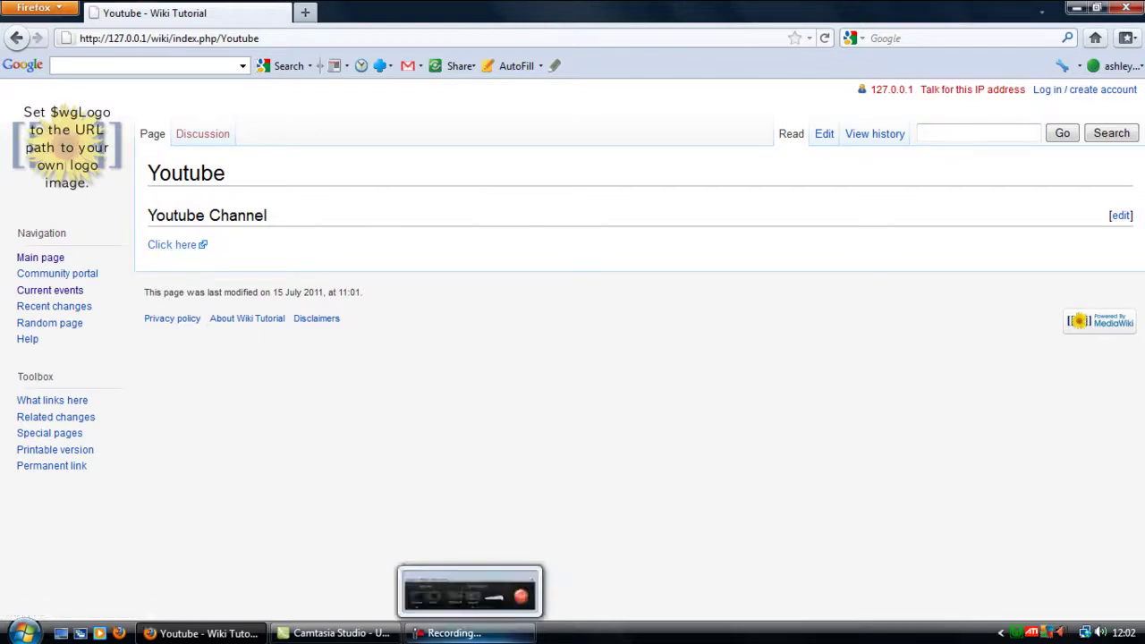
{"action": "left_click", "coordinate": [517, 599]}
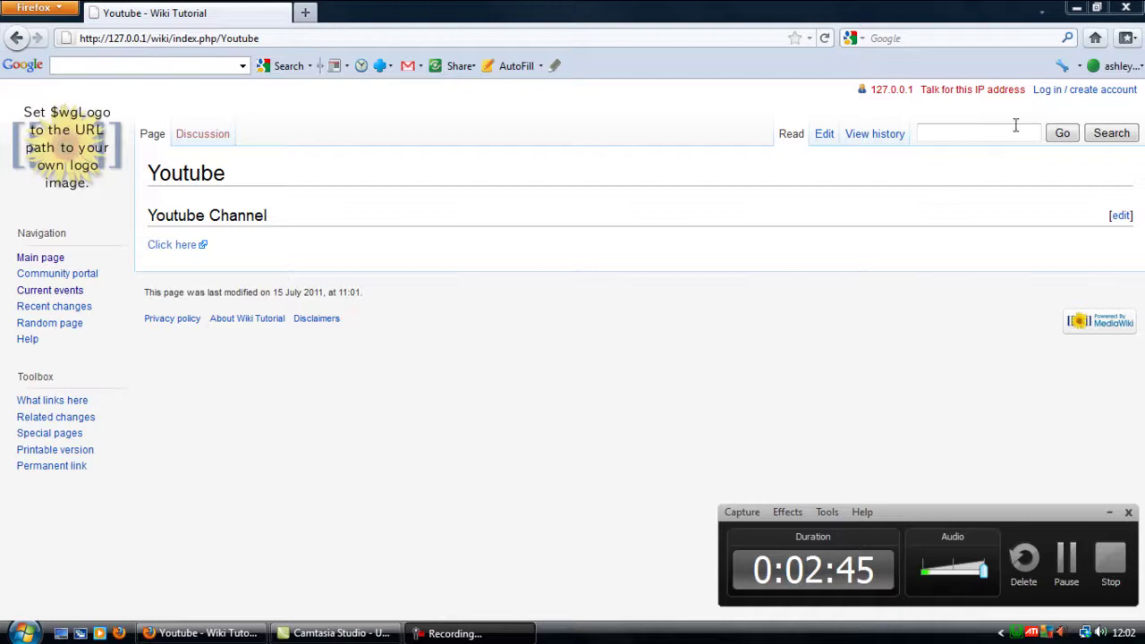
Step: Log in as the regular 'test' user with its password and check the More menu's actions
{"action": "left_click", "coordinate": [1054, 93]}
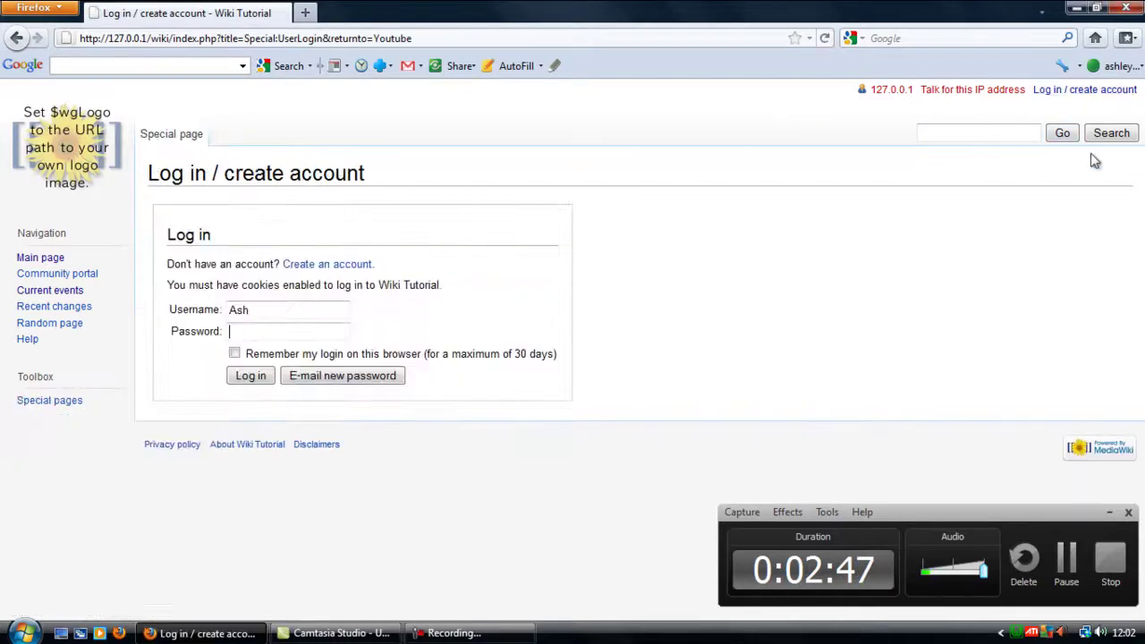
{"action": "left_click_drag", "start_coordinate": [288, 308], "coordinate": [164, 319]}
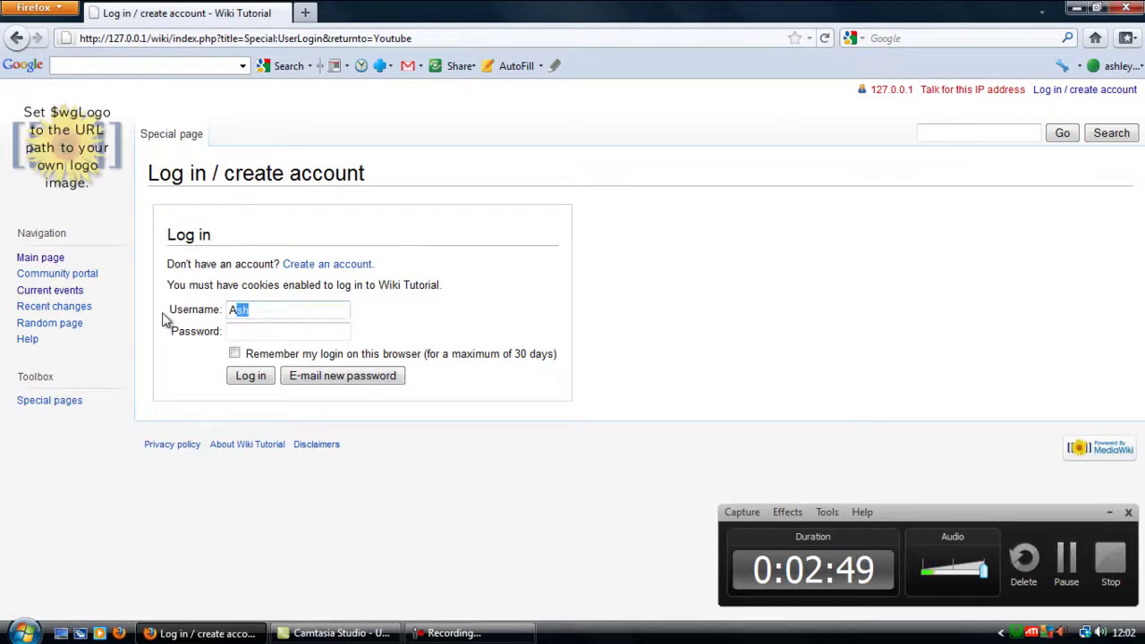
{"action": "key", "text": "BackSpace"}
{"action": "key", "text": "BackSpace"}
{"action": "type", "text": "test"}
{"action": "key", "text": "Tab"}
{"action": "type", "text": "*******"}
{"action": "key", "text": "Return"}
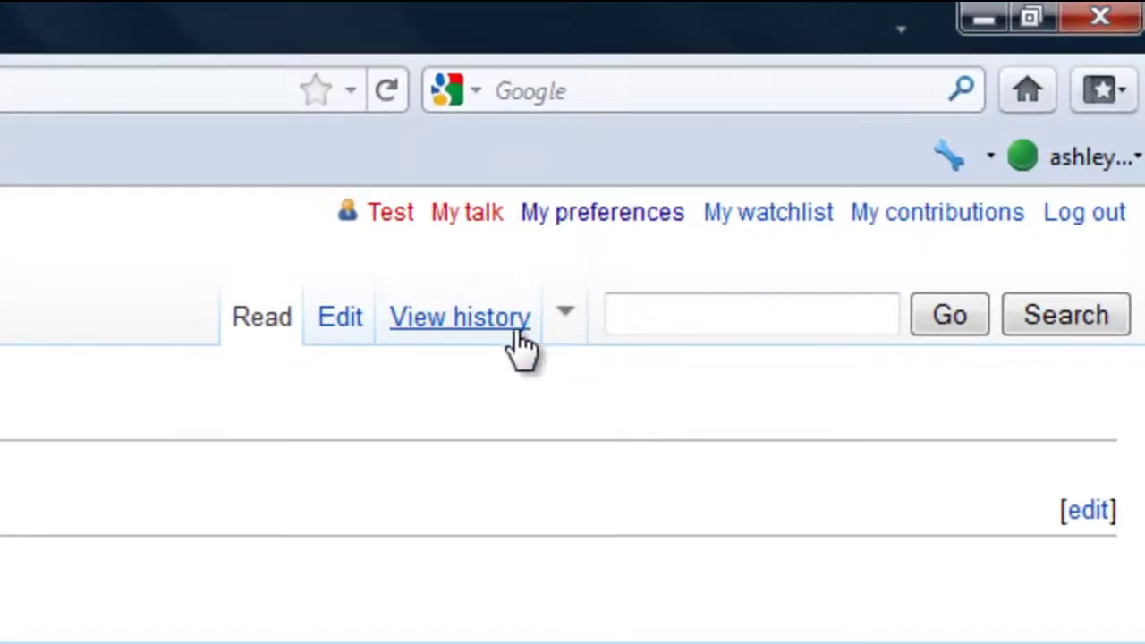
{"action": "mouse_move", "coordinate": [565, 315]}
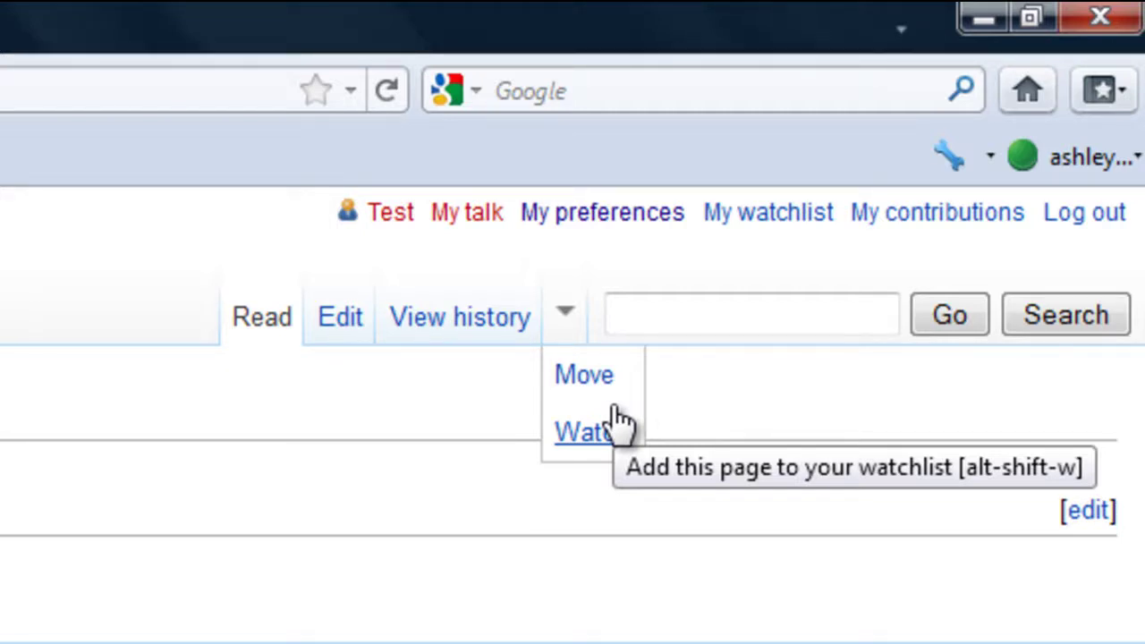
Step: Log out, log back in with the administrator account and password, and check the More menu
{"action": "left_click", "coordinate": [1080, 218]}
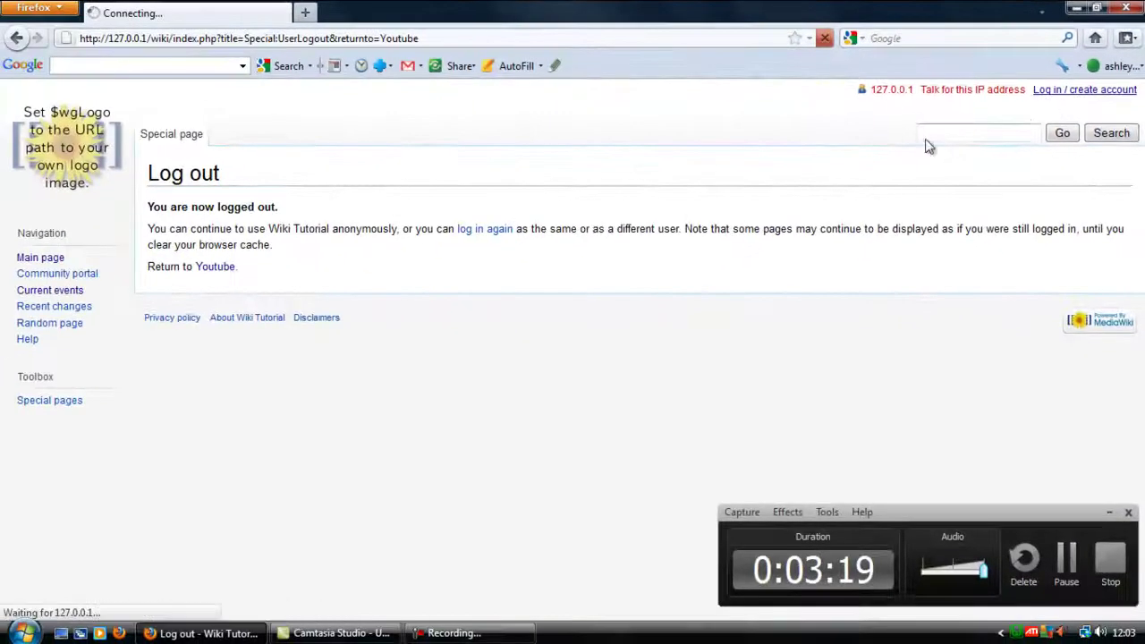
{"action": "left_click_drag", "start_coordinate": [286, 307], "coordinate": [135, 302]}
{"action": "key", "text": "Tab"}
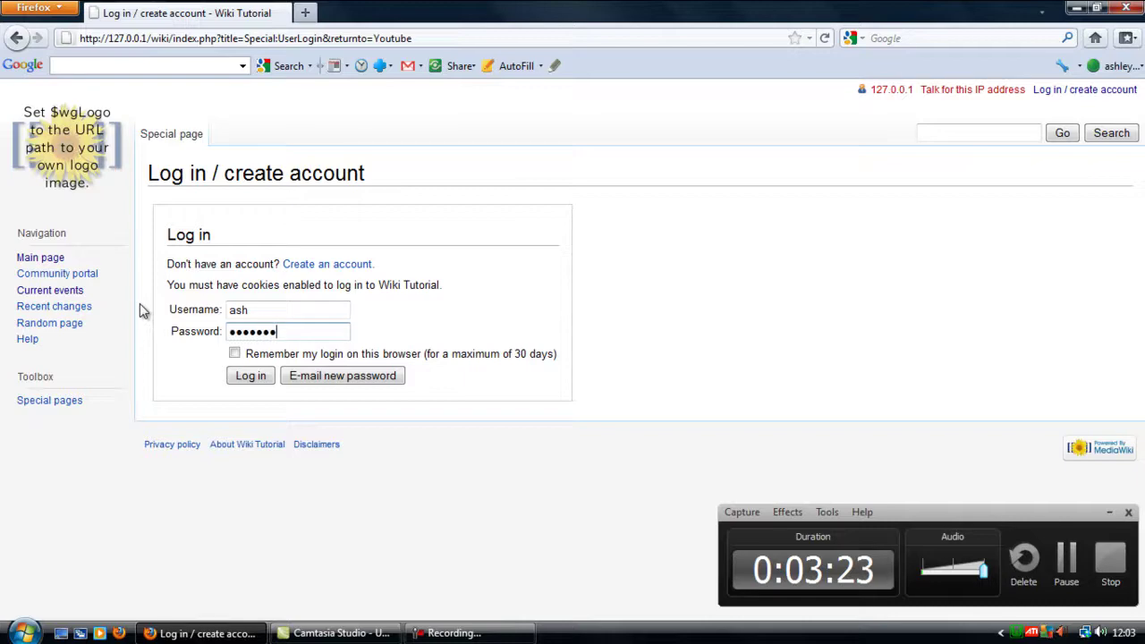
{"action": "key", "text": "Return"}
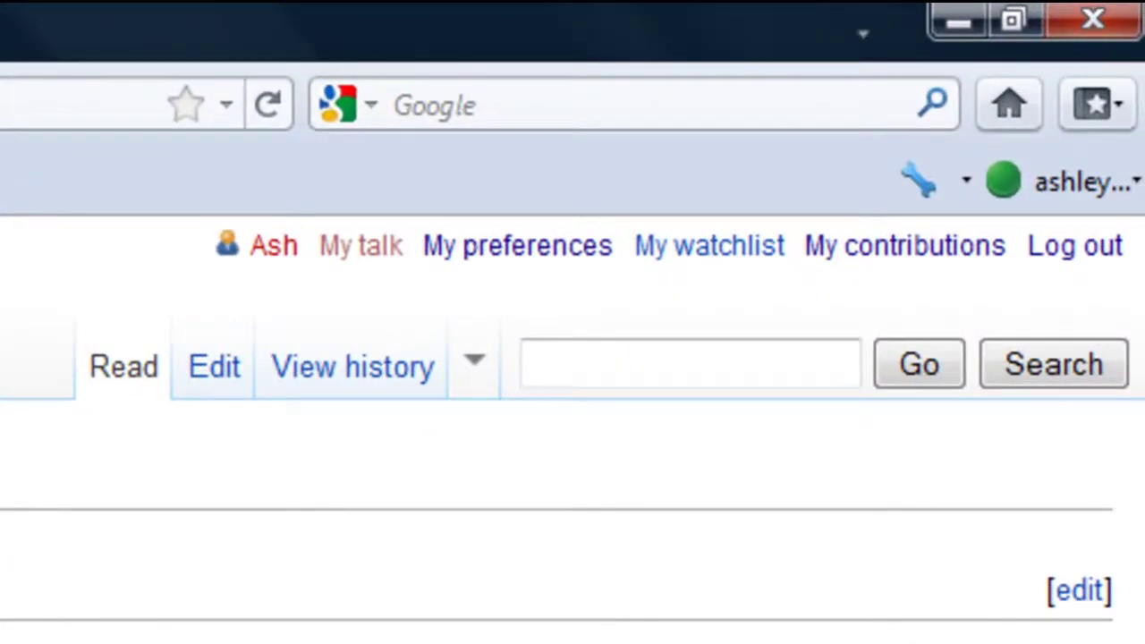
{"action": "mouse_move", "coordinate": [473, 380]}
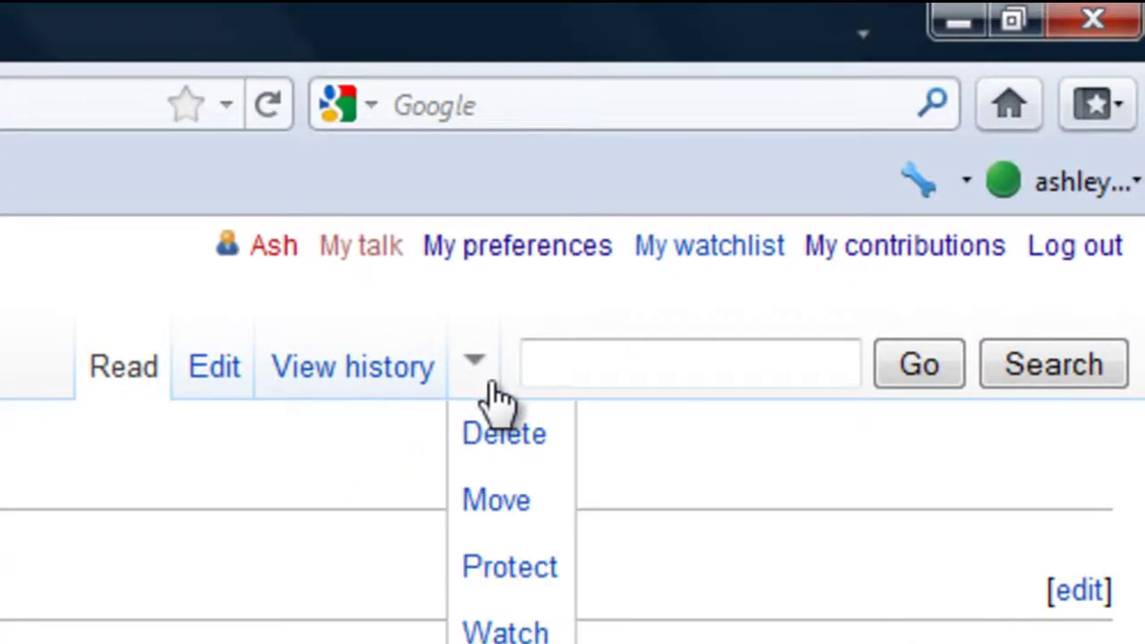
Step: Delete the Youtube page from the More menu, choosing 'Author request' as the reason
{"action": "left_click", "coordinate": [526, 459]}
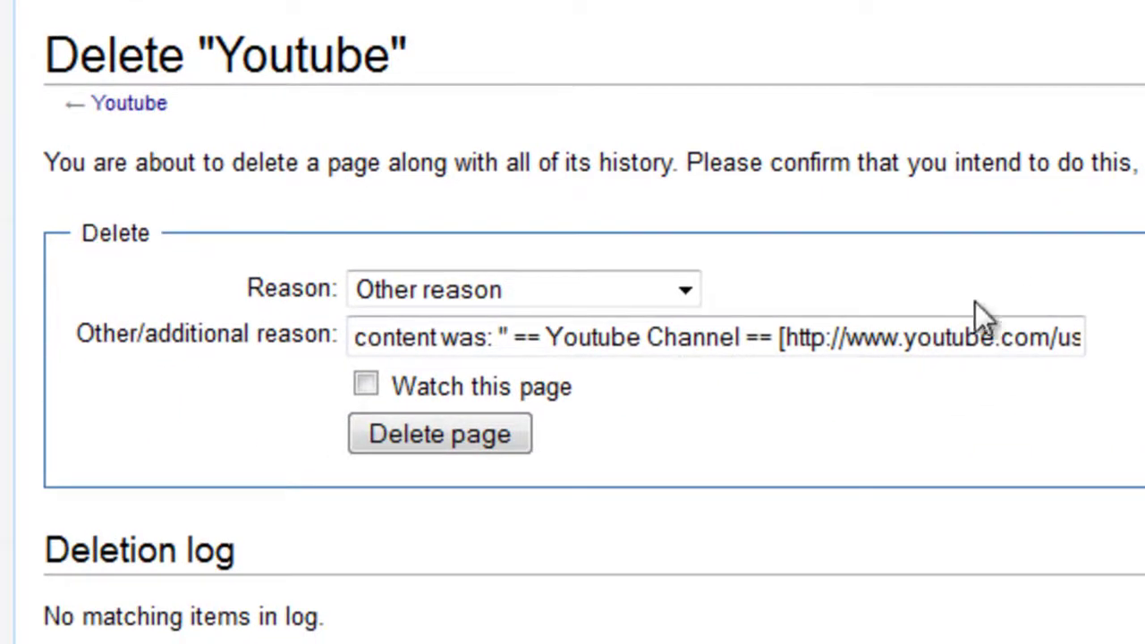
{"action": "left_click", "coordinate": [599, 288]}
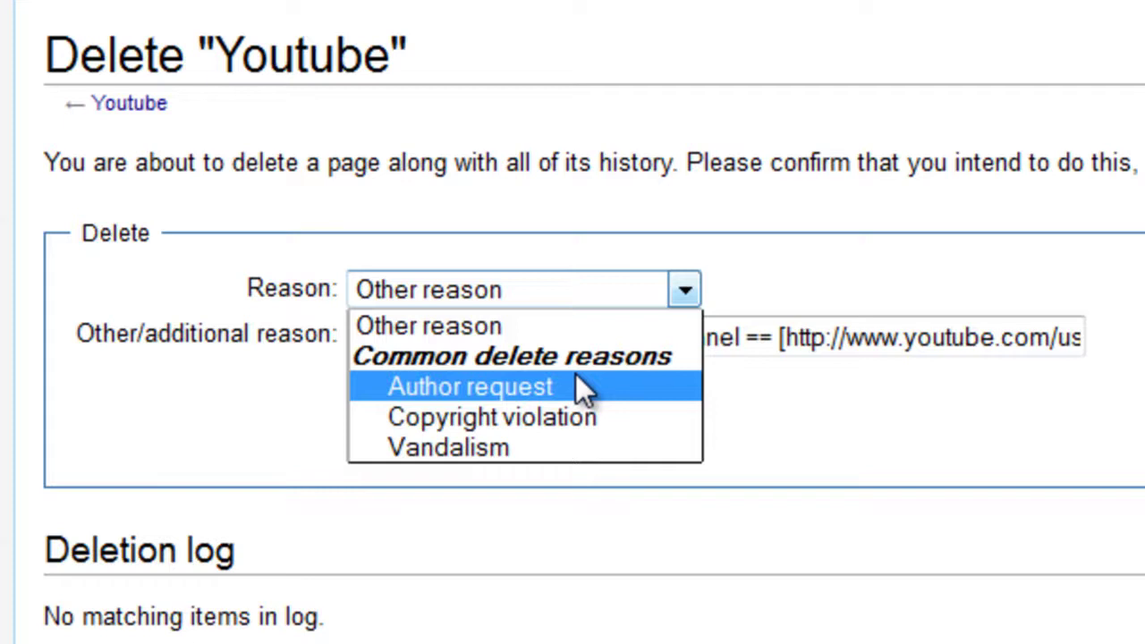
{"action": "left_click", "coordinate": [504, 383]}
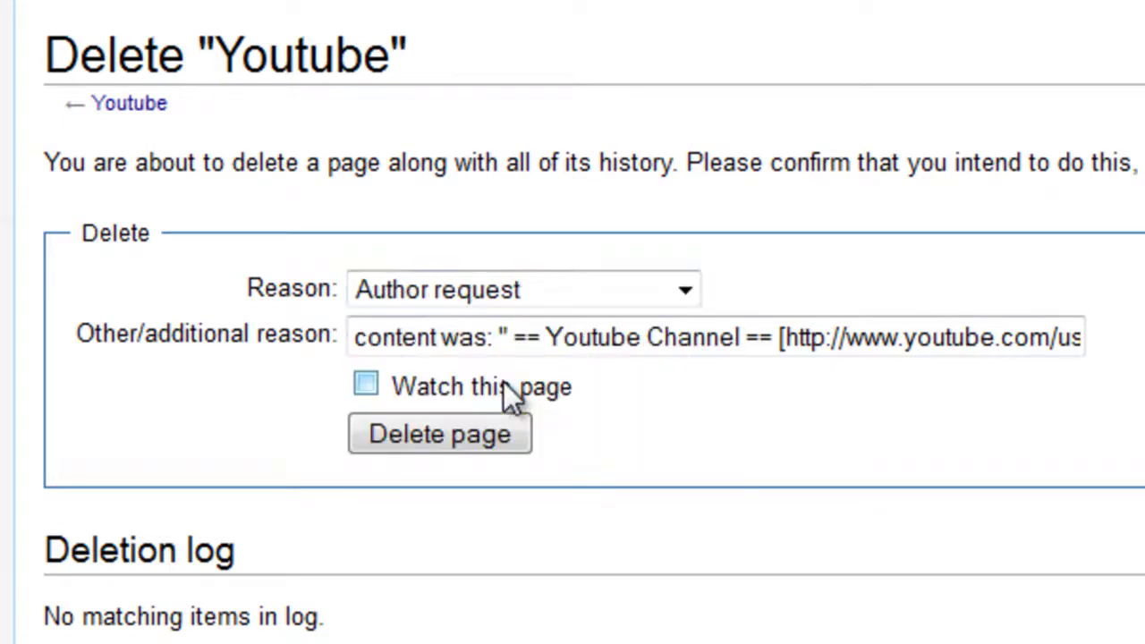
{"action": "left_click", "coordinate": [467, 435]}
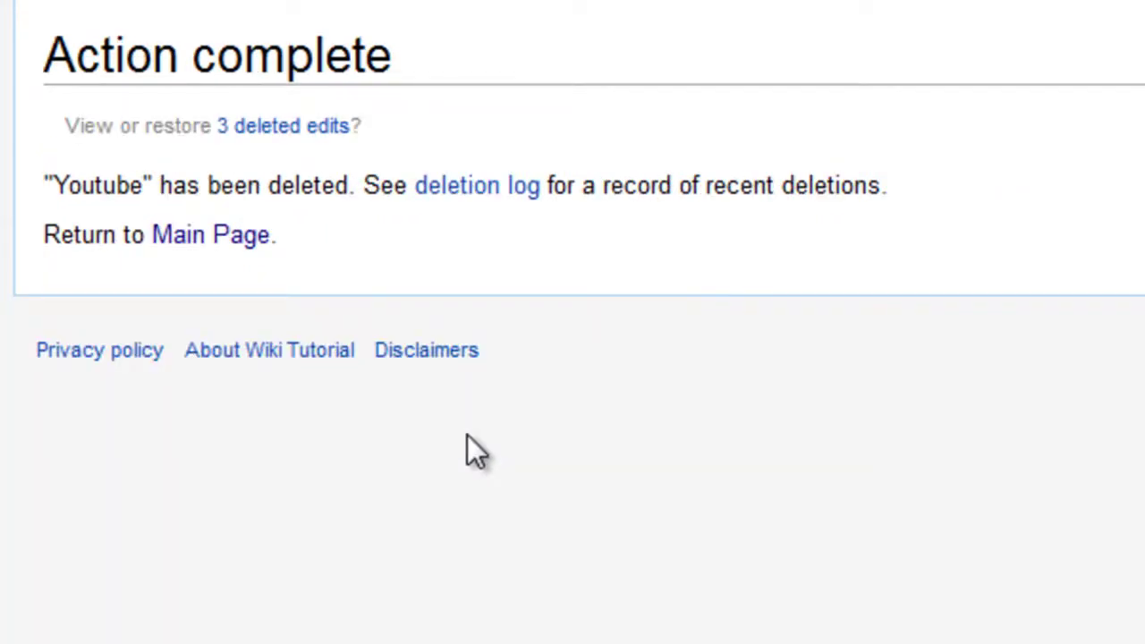
Step: Open the deletion log from the Action complete page
{"action": "left_click", "coordinate": [470, 185]}
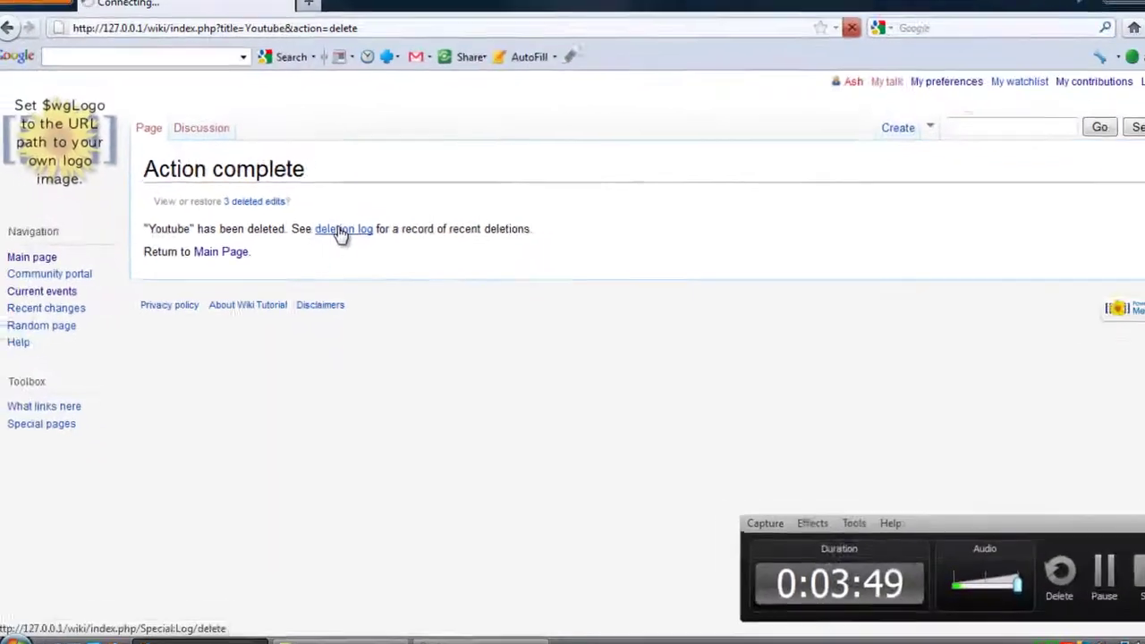